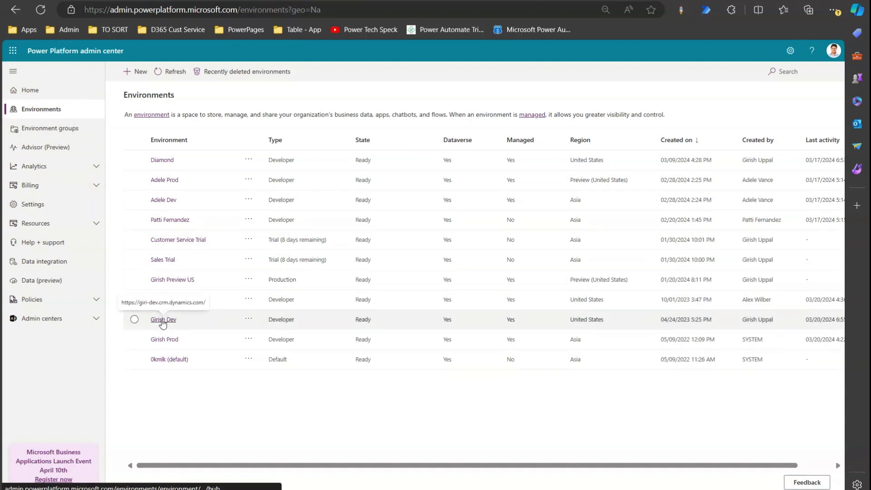
Open the Users list under Users + permissions in the Girish Dev environment's settings
click(163, 322)
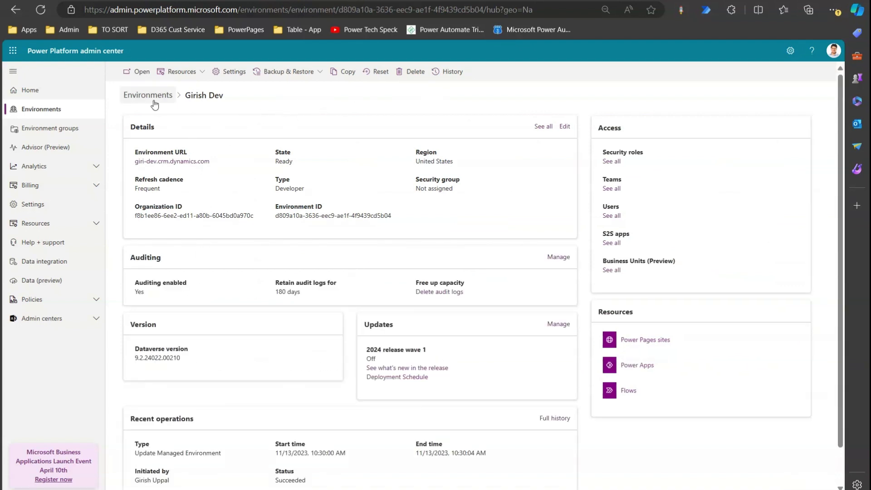
click(237, 71)
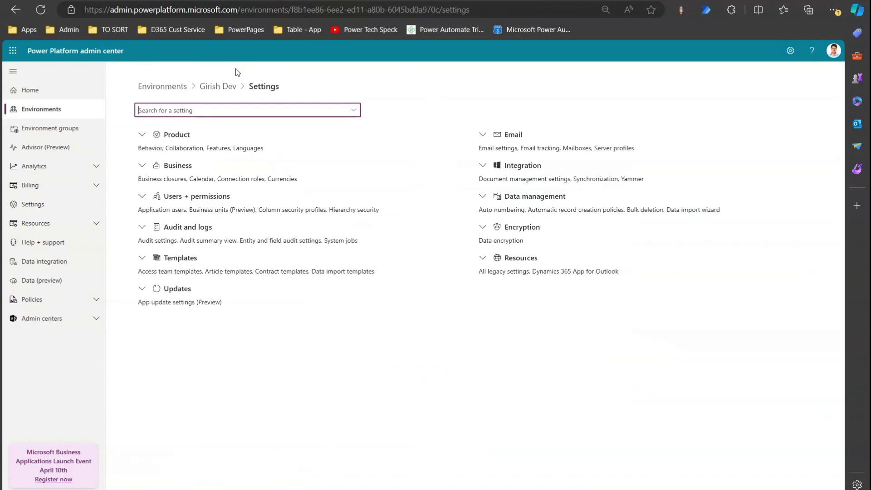
click(143, 198)
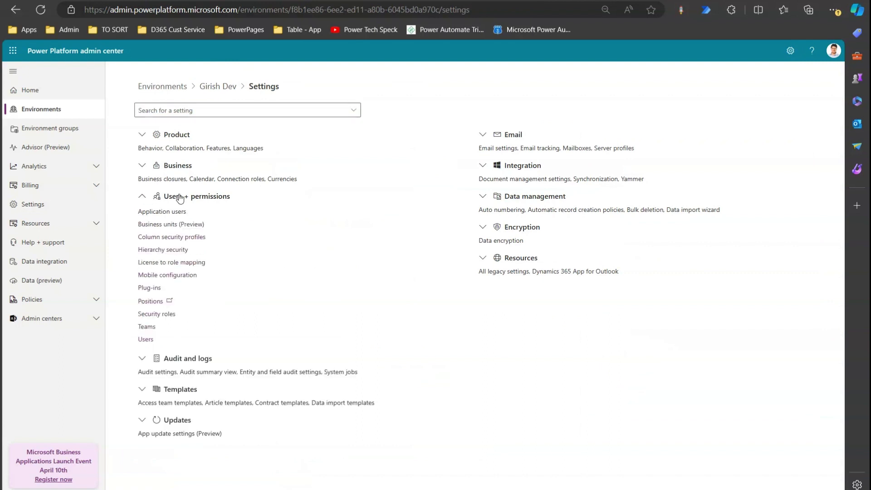
click(150, 341)
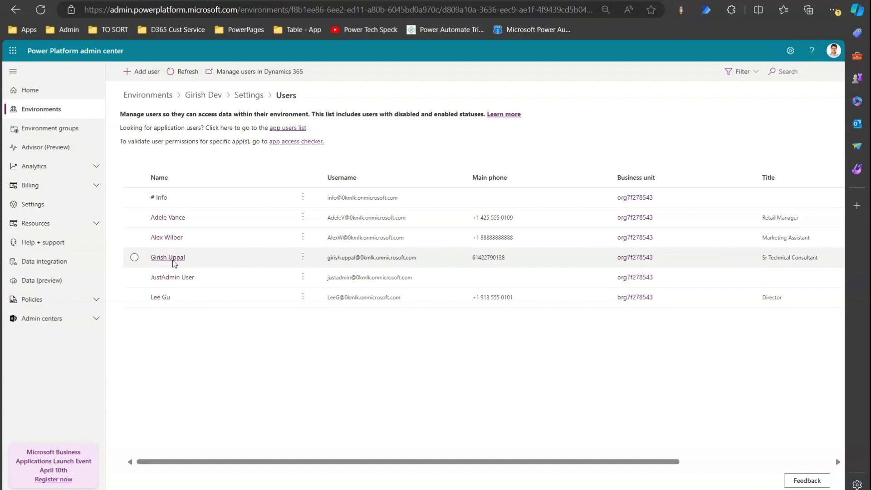
Mark the receiving and departing users with a circle, box and arrow, then clear the marks
mouse_move(152, 253)
mouse_down()
mouse_move(147, 259)
mouse_move(198, 259)
mouse_move(149, 247)
mouse_up()
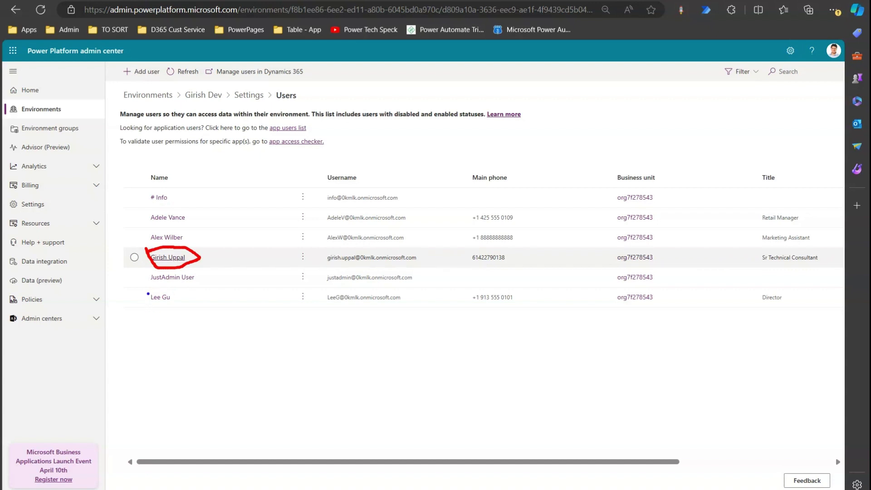
mouse_move(148, 287)
mouse_down()
mouse_move(141, 322)
mouse_move(201, 285)
mouse_move(147, 286)
mouse_up()
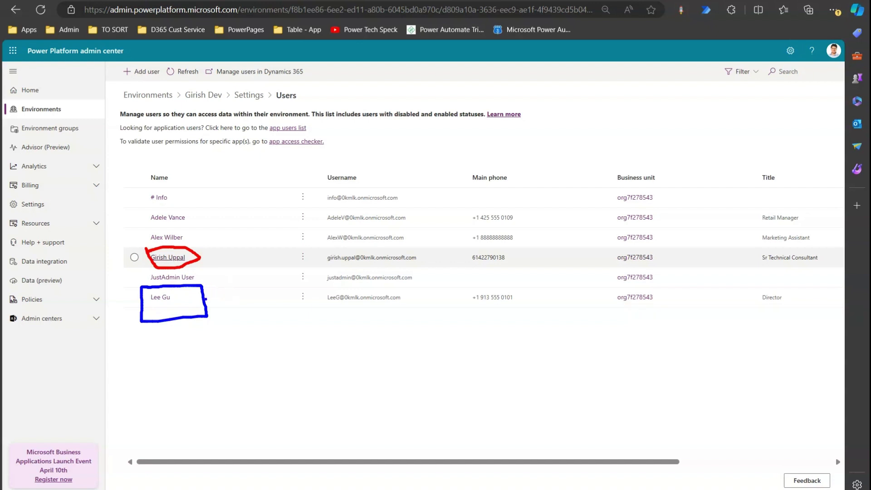
mouse_move(205, 300)
mouse_down()
mouse_move(241, 271)
mouse_move(210, 231)
mouse_move(199, 235)
mouse_move(212, 240)
mouse_move(200, 257)
mouse_move(228, 259)
mouse_up()
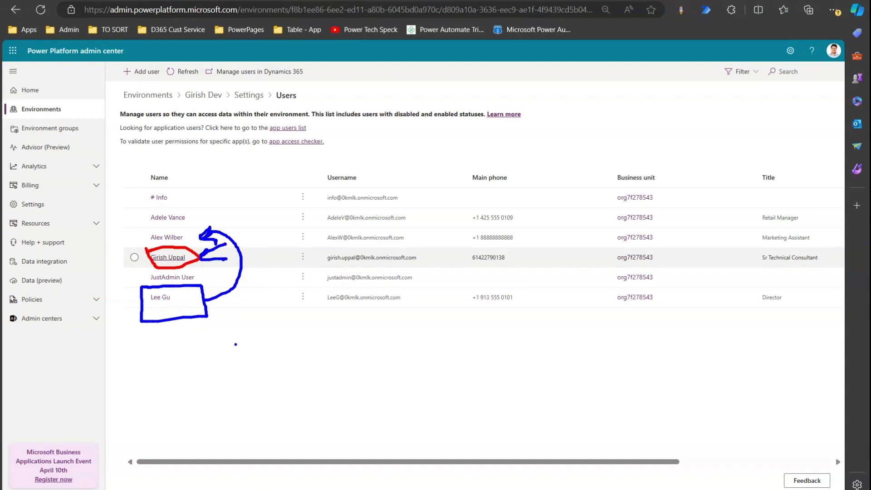
key(Escape)
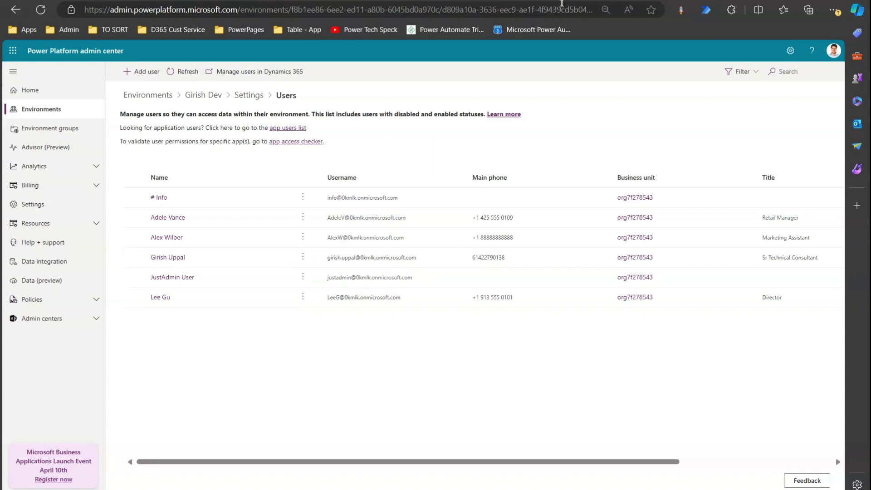
click(521, 1)
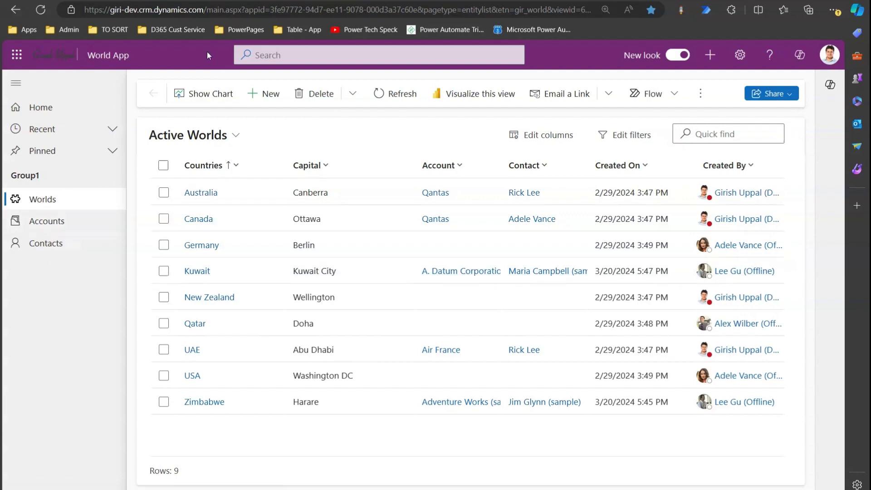
click(206, 13)
key(Return)
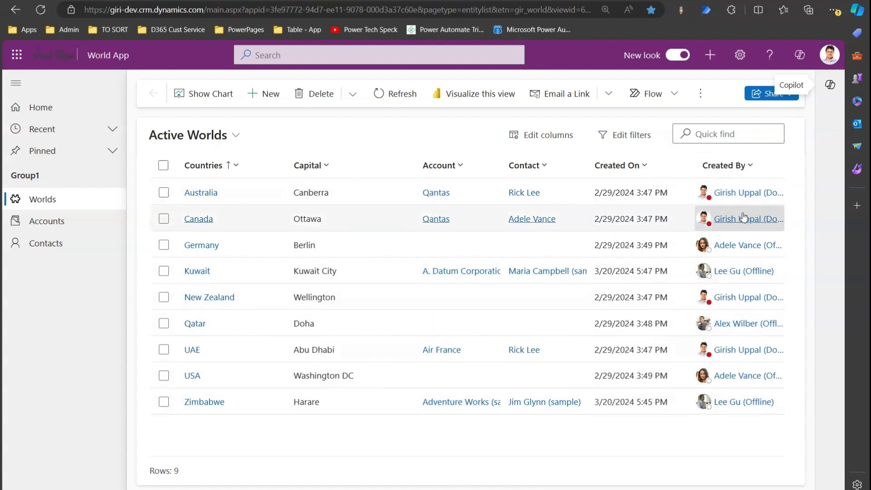
Add the Owner column to the Active Worlds view and apply the change
click(563, 137)
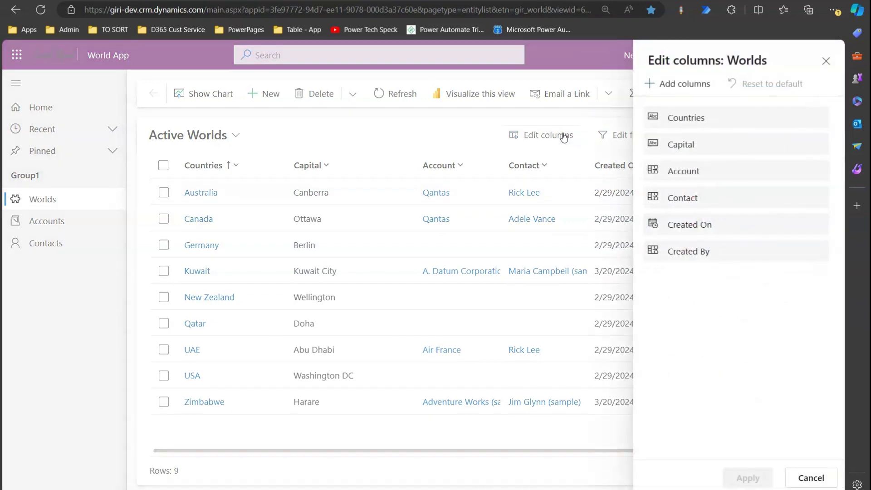
click(692, 86)
click(698, 107)
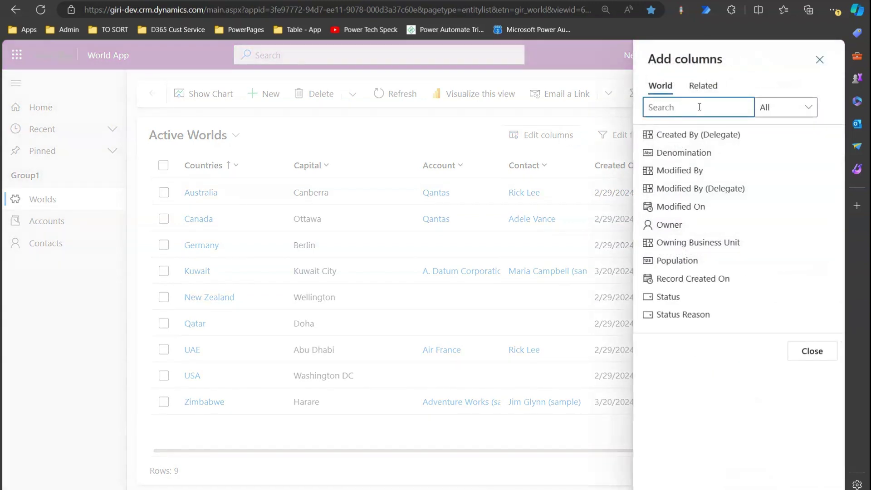
text(owner)
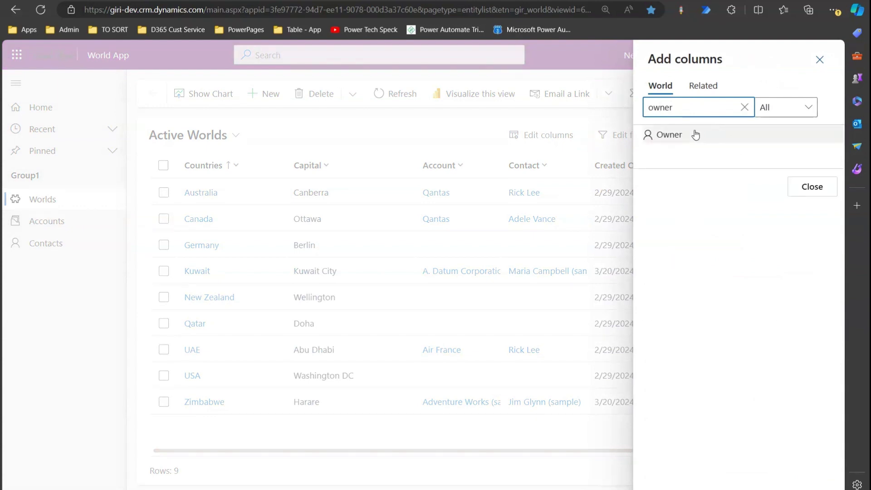
click(680, 135)
click(810, 187)
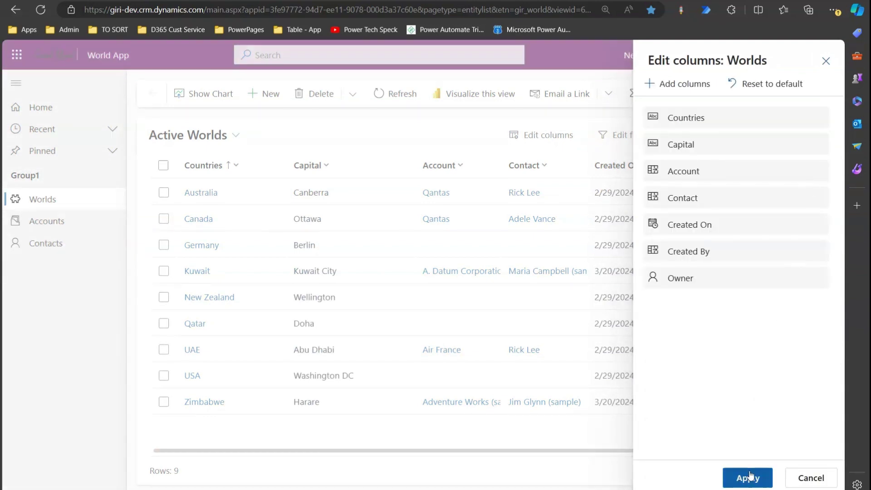
click(748, 478)
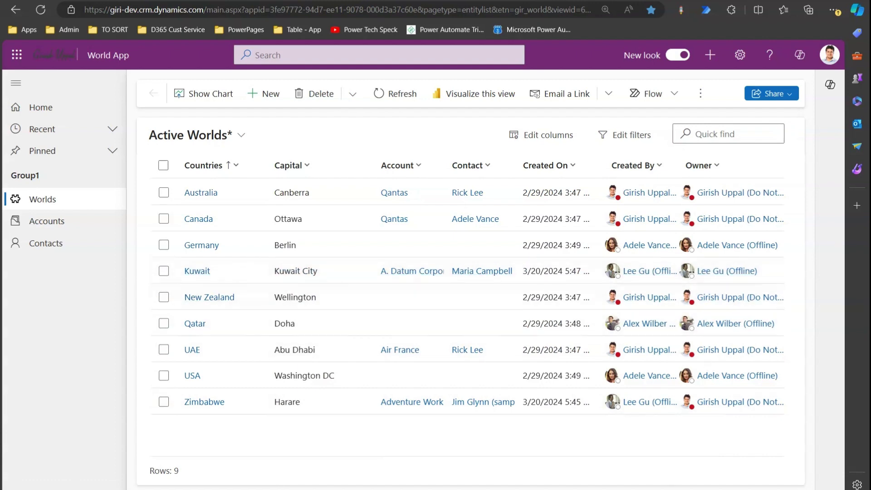
Start a new World record with country Portugal and capital Lisbon
mouse_move(397, 489)
click(397, 443)
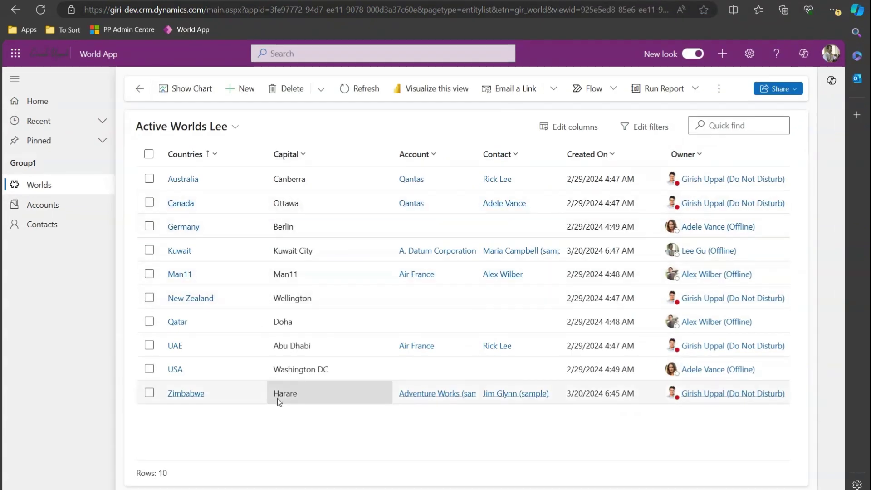
click(242, 90)
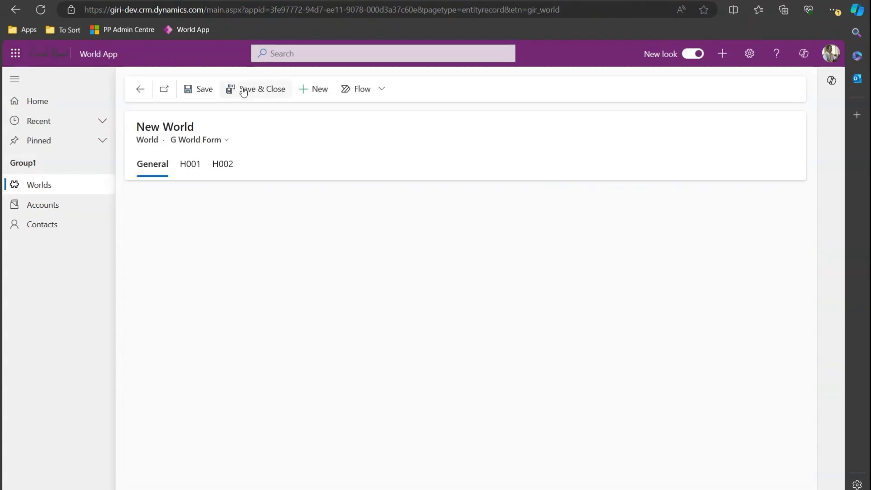
click(272, 209)
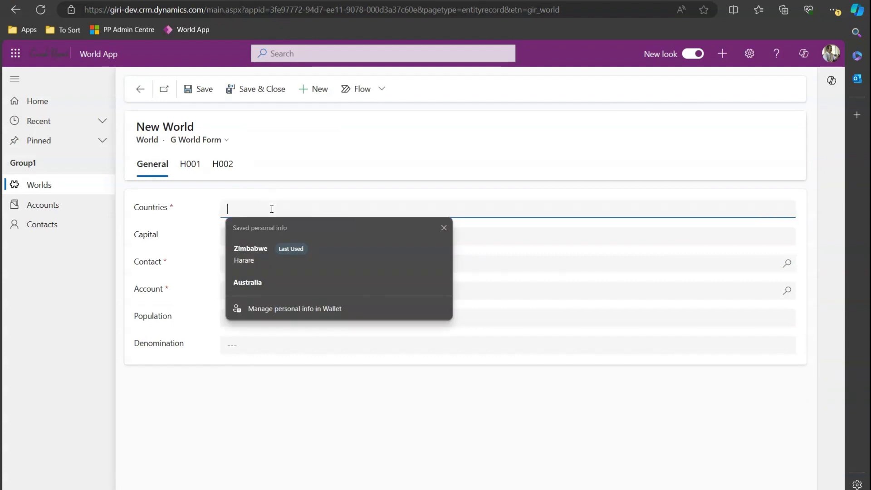
text(Portugal)
key(Tab)
text(Lisbon)
Set the first matching contact and account A. Datum Corporation (sample), save, and return to the list
key(Tab)
key(Return)
click(238, 307)
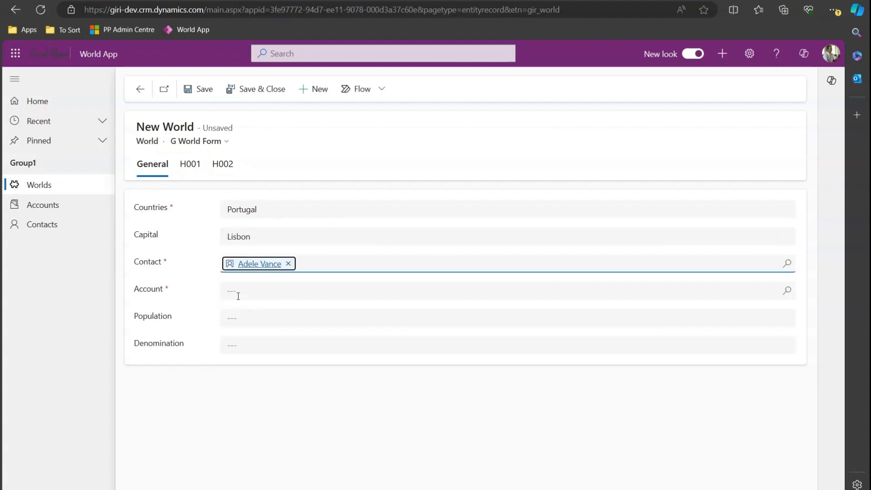
key(Return)
click(257, 338)
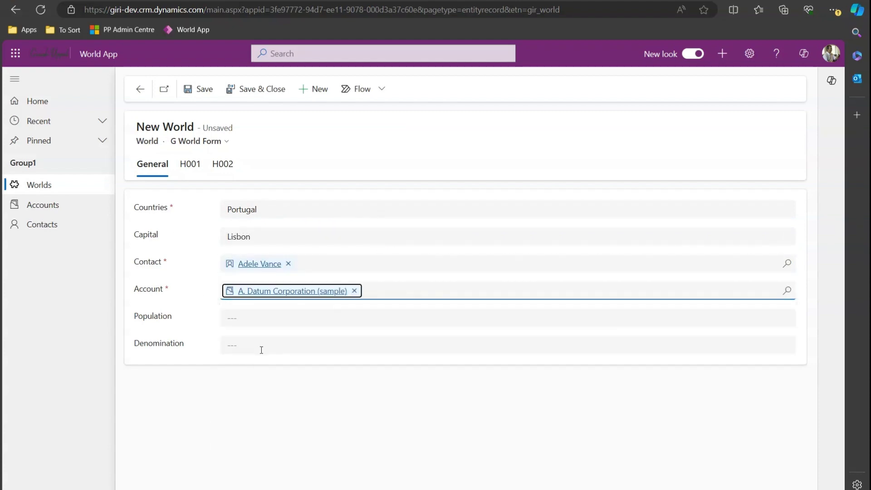
click(195, 89)
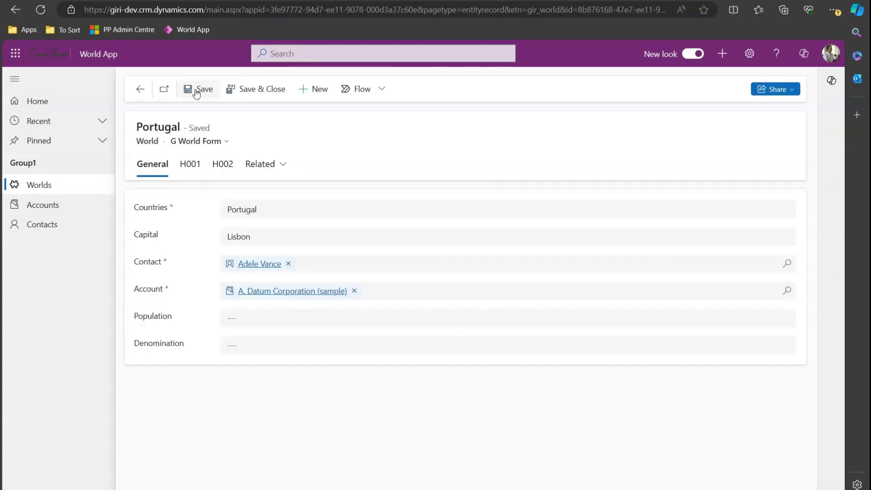
mouse_move(417, 481)
click(391, 449)
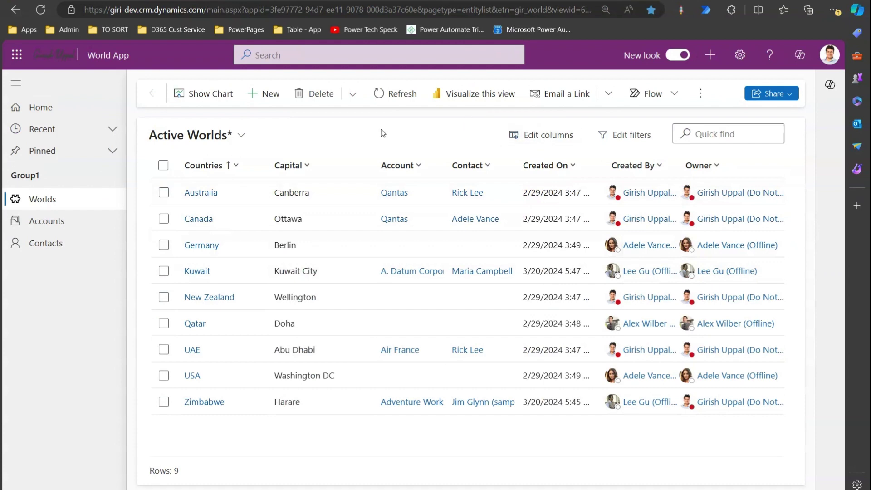
Save the worlds list as a new view, adding '2' to its default name
click(241, 136)
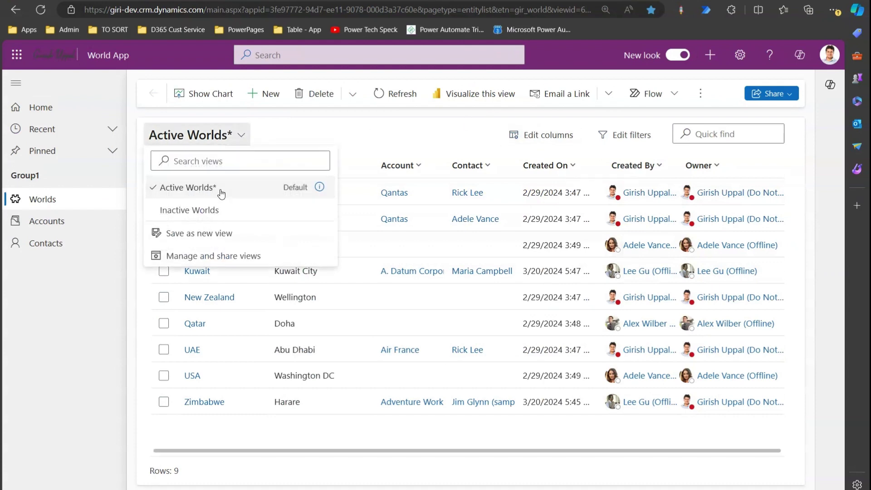
click(215, 235)
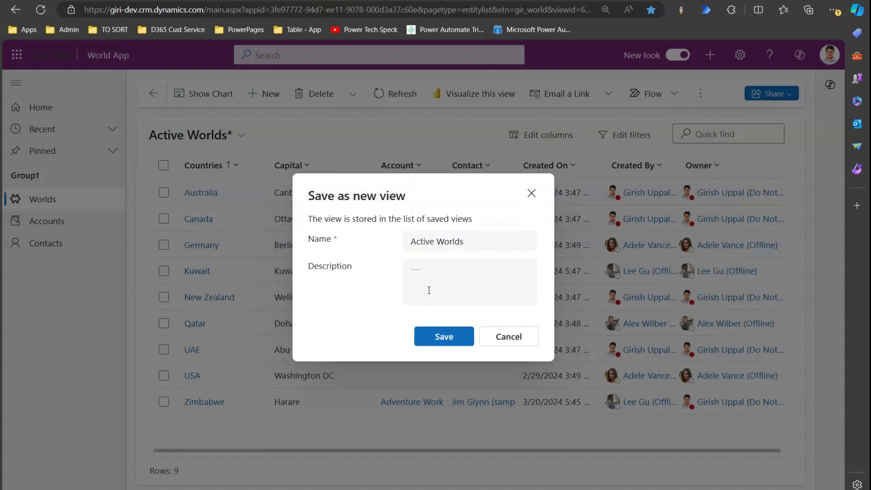
click(476, 245)
text(2)
click(464, 336)
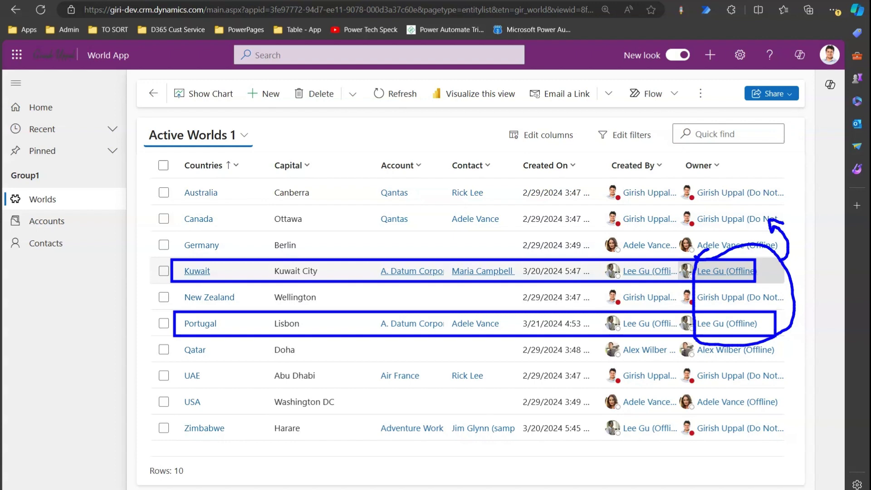
Select the departing user's row and launch Reassign records
mouse_move(372, 489)
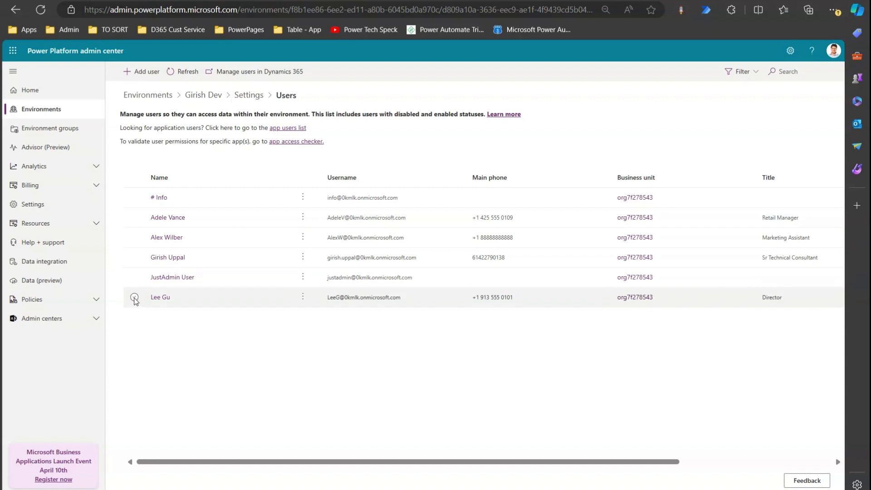
click(134, 297)
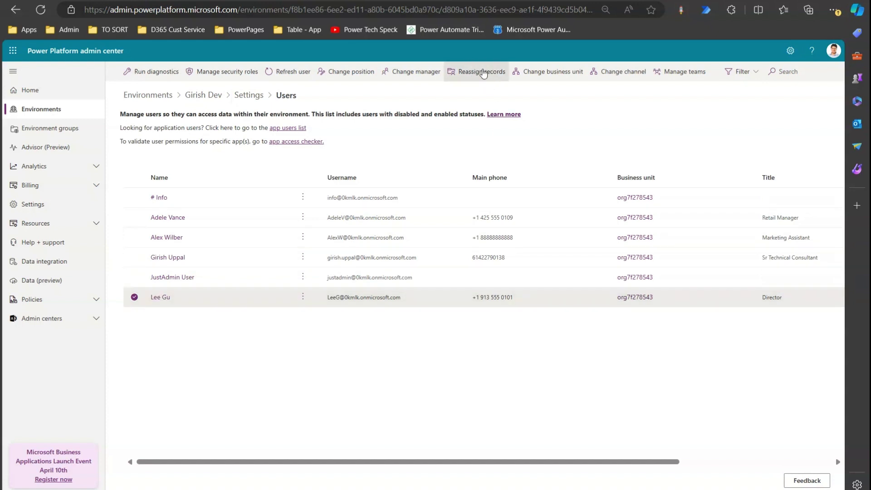
click(303, 297)
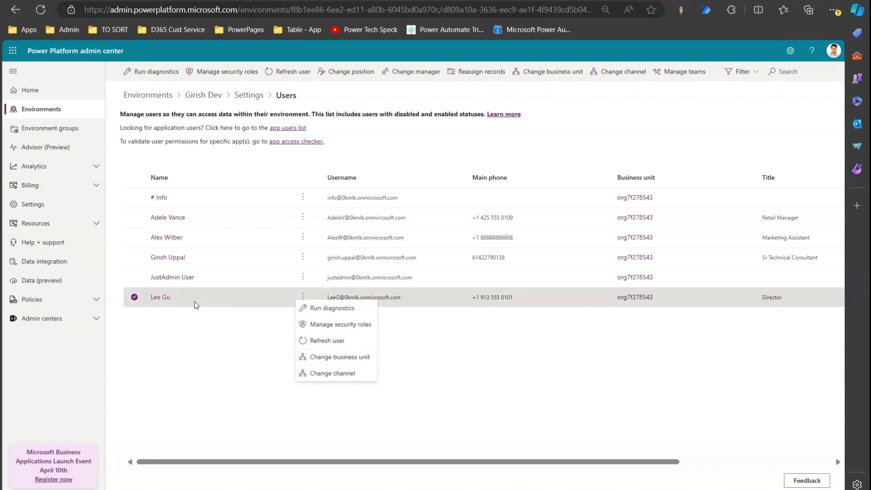
click(134, 298)
click(134, 298)
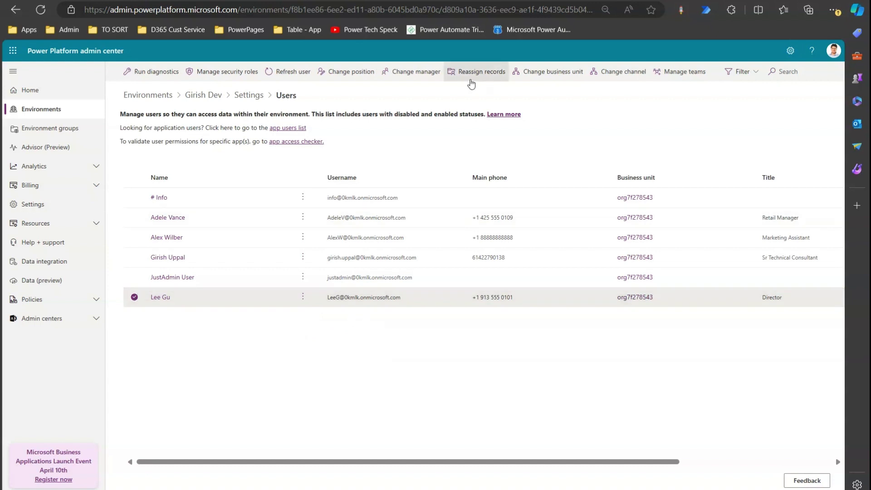
click(491, 74)
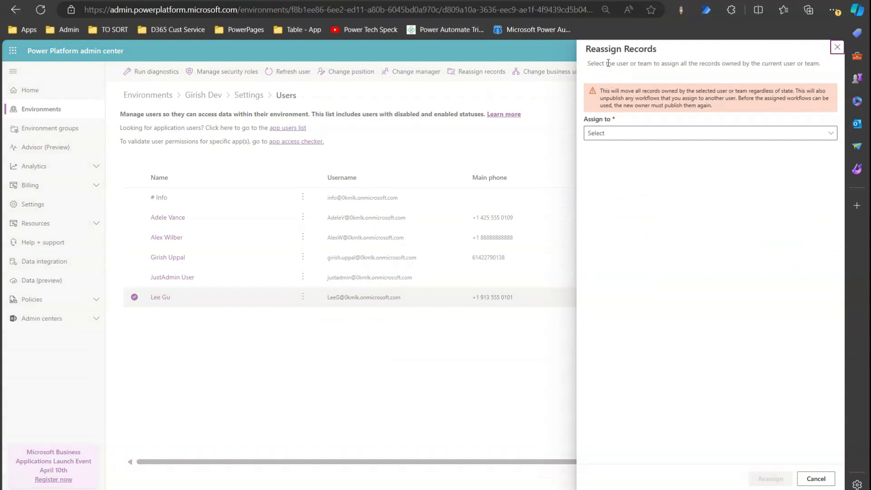
Highlight the Reassign Records panel's description and its warning about moving all records
drag(590, 63, 651, 63)
click(661, 64)
drag(640, 64, 693, 63)
click(710, 64)
drag(600, 92, 715, 109)
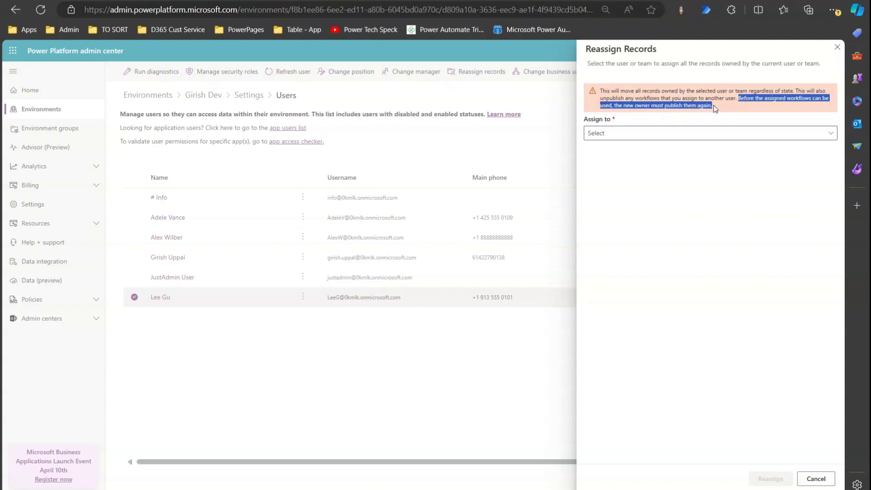
Assign the records to another user, pick the incoming colleague by name search, and reassign
click(768, 134)
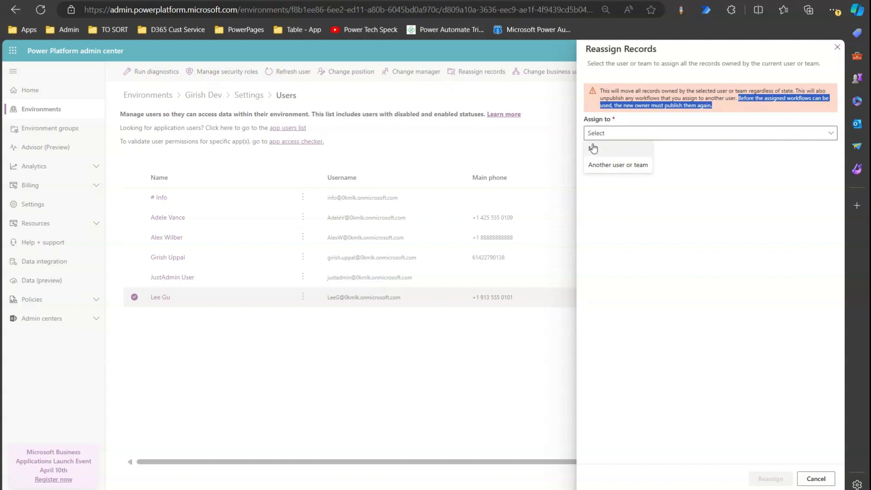
click(603, 166)
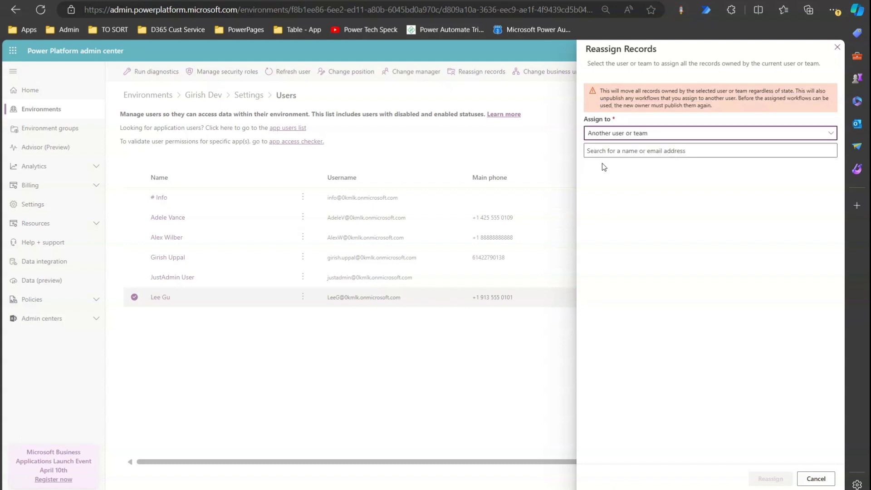
click(611, 151)
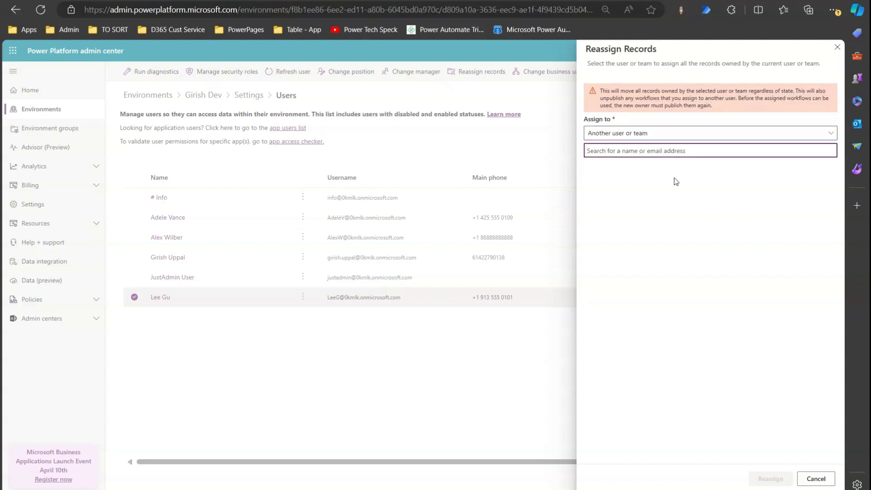
text(giri)
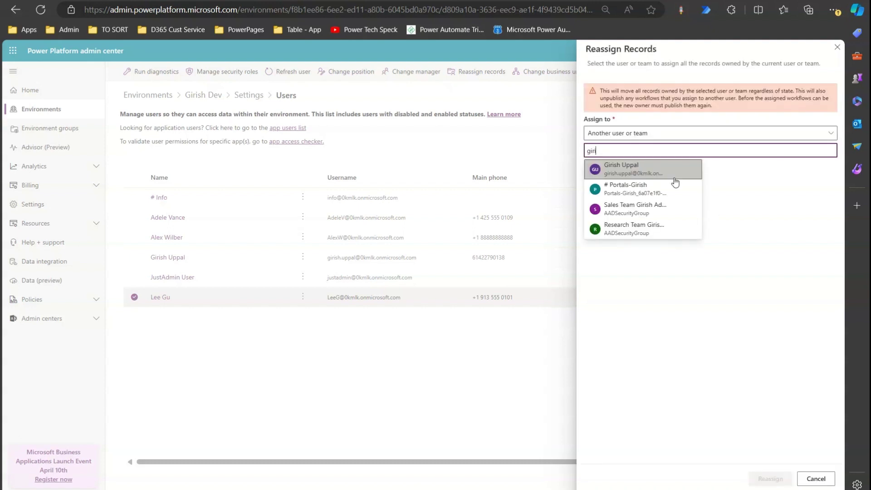
click(639, 172)
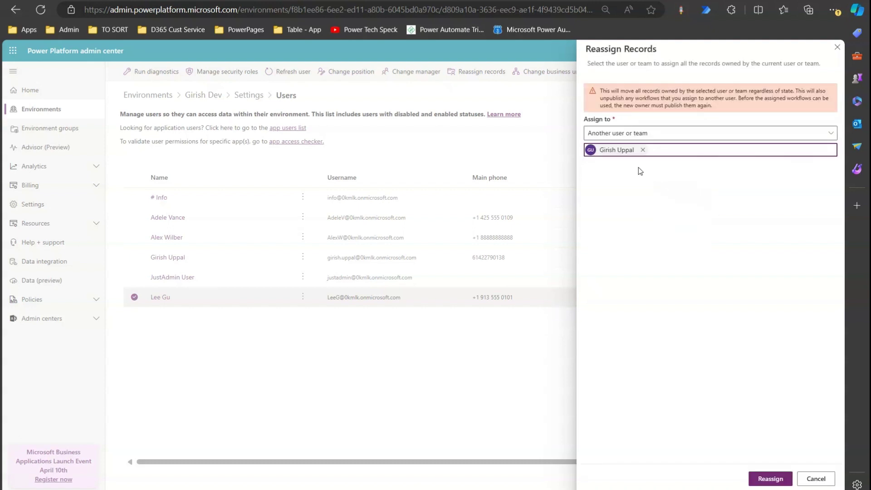
click(778, 482)
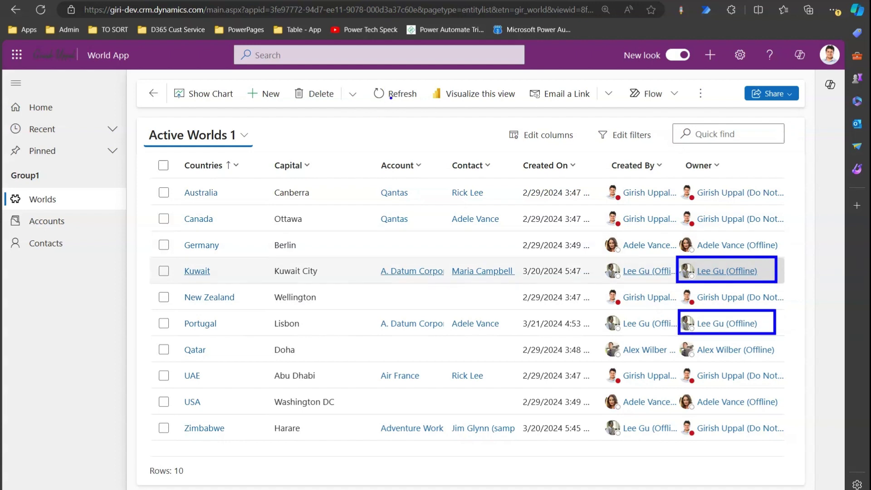
Refresh the Active Worlds 1 view and point out the Kuwait and Portugal owners
click(390, 95)
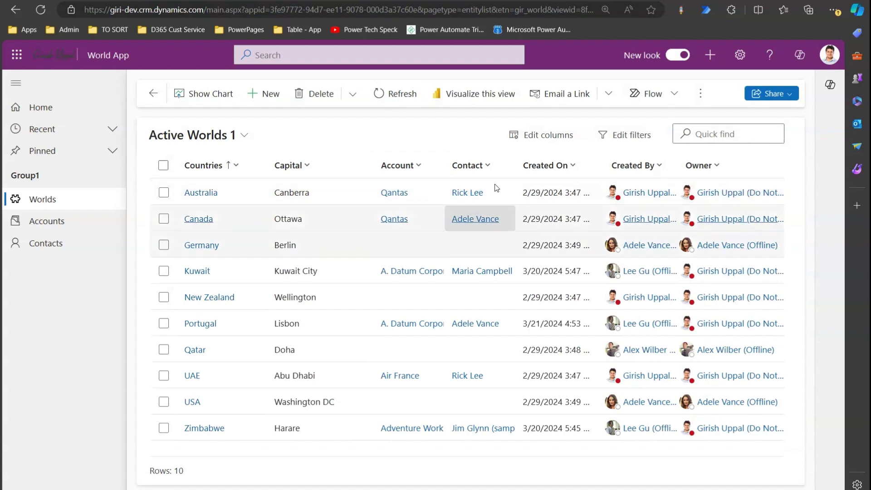
mouse_move(680, 262)
mouse_down()
mouse_move(692, 279)
mouse_move(787, 284)
mouse_up()
drag(679, 309, 788, 340)
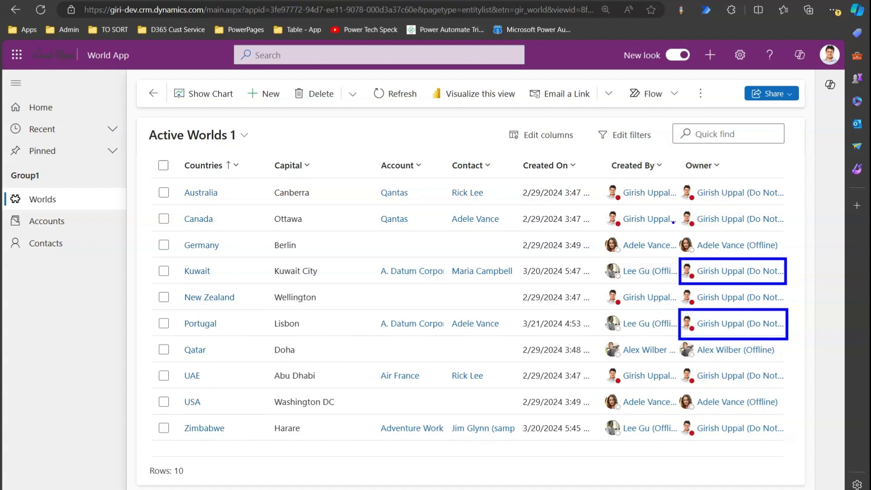
Draw an arrow pointing to Kuwait's new owner in the Owner column
mouse_move(647, 223)
mouse_down()
mouse_move(722, 254)
mouse_move(723, 263)
mouse_up()
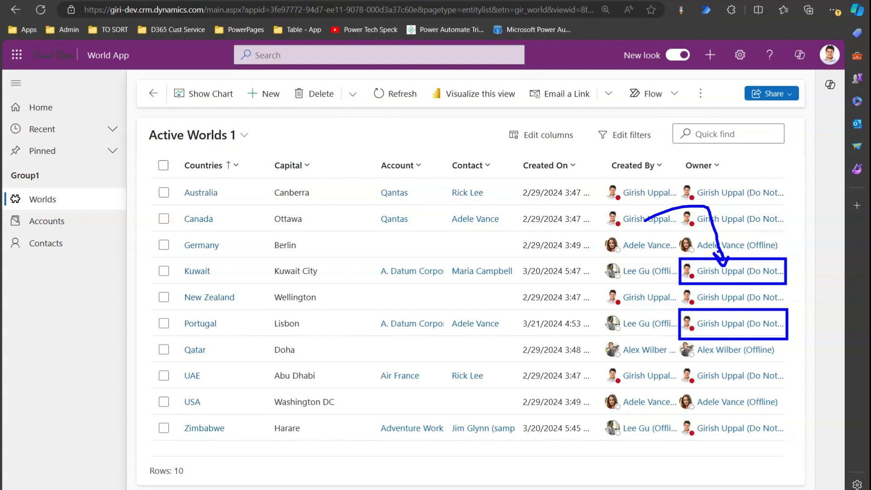
mouse_move(723, 258)
mouse_down()
mouse_move(729, 247)
mouse_move(726, 257)
mouse_up()
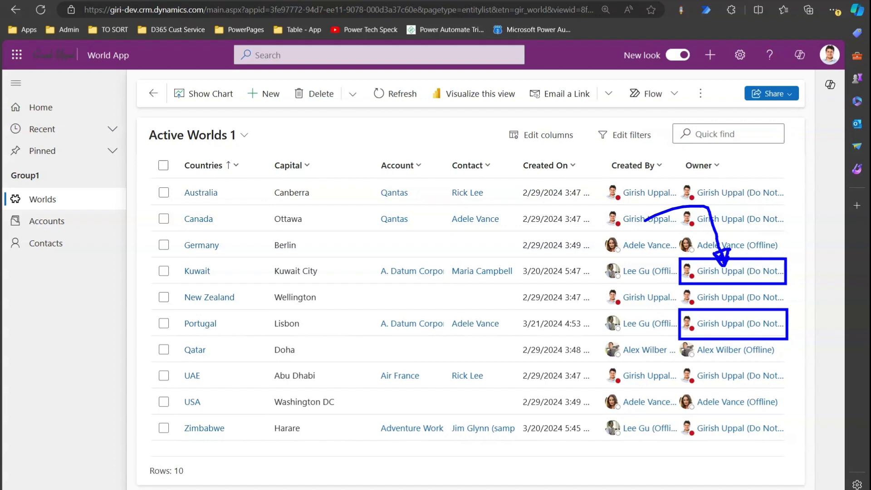